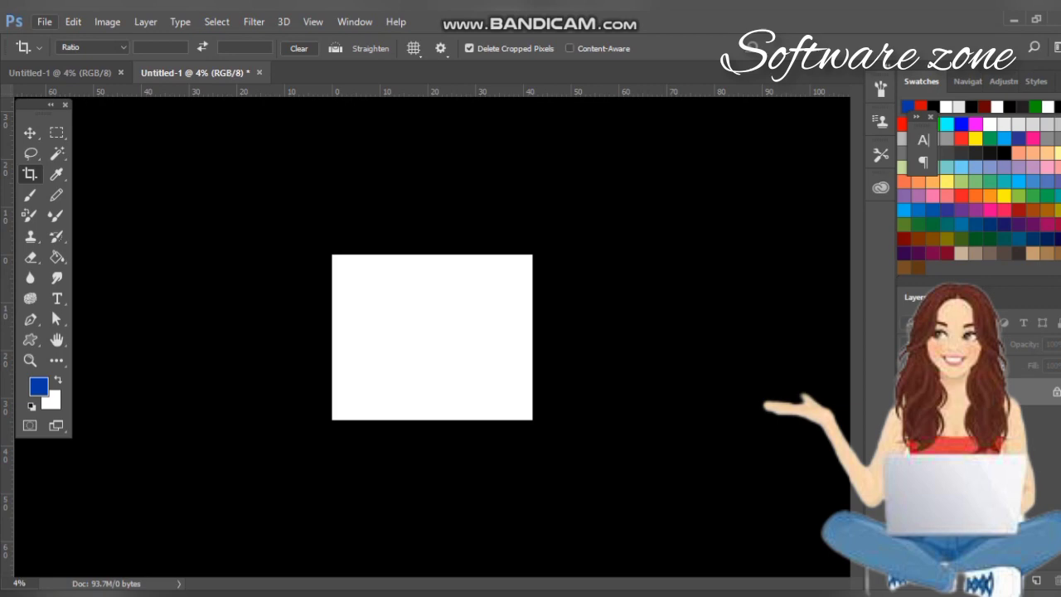
- Start a new document to bring up its preset and size settings
{"action": "left_click", "coordinate": [44, 21]}
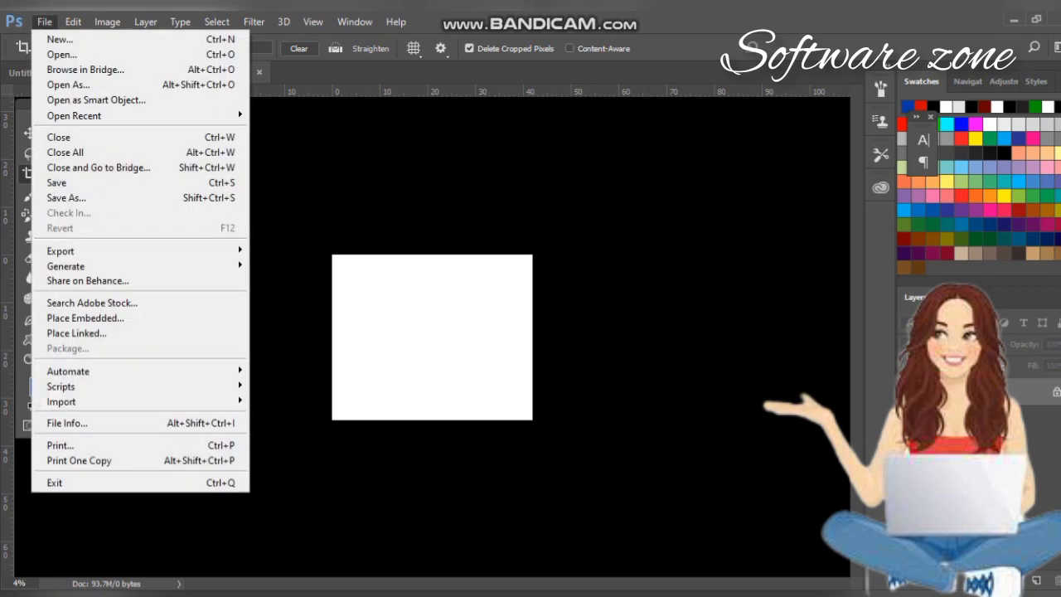
{"action": "left_click", "coordinate": [44, 21]}
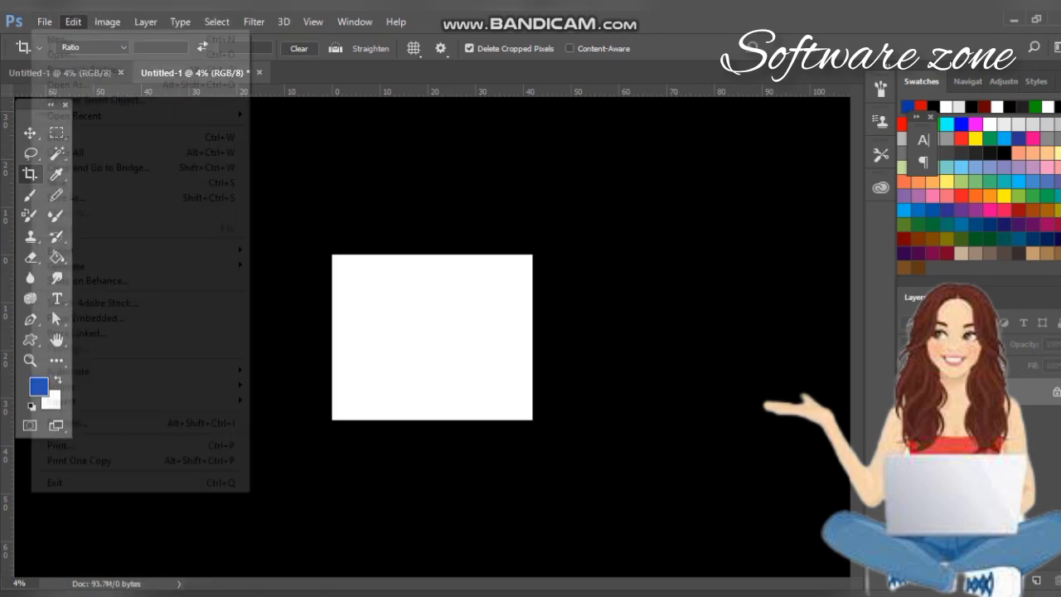
{"action": "left_click", "coordinate": [44, 22]}
{"action": "left_click", "coordinate": [44, 22]}
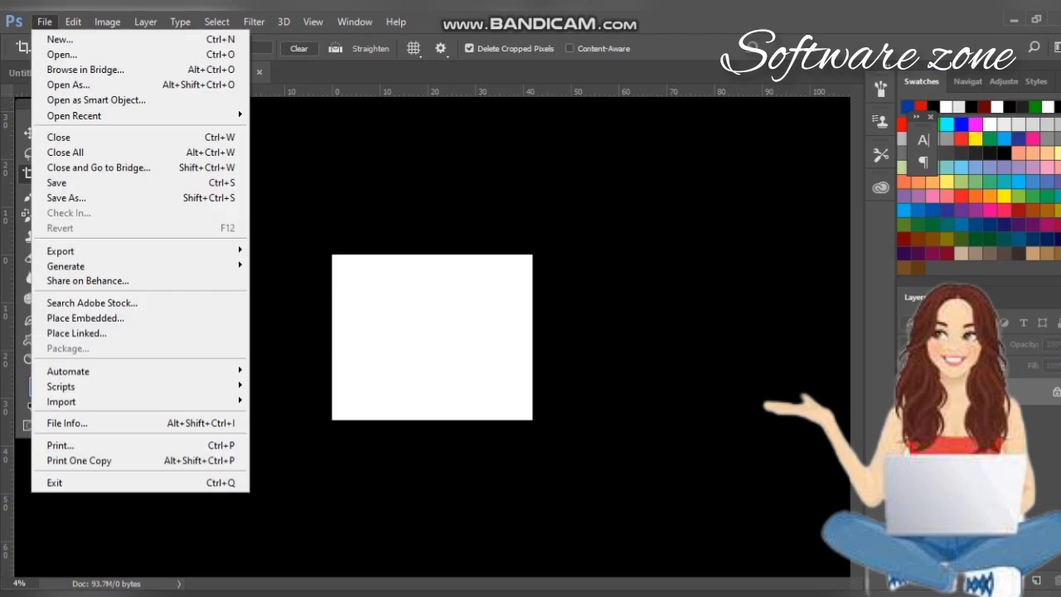
{"action": "left_click", "coordinate": [60, 39]}
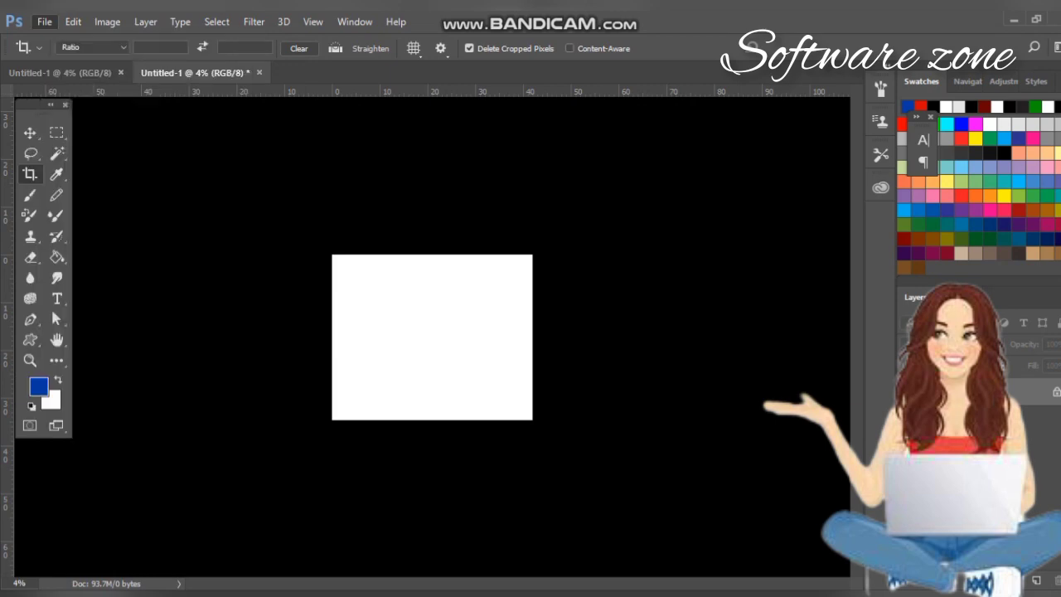
{"action": "key", "text": "ctrl+n"}
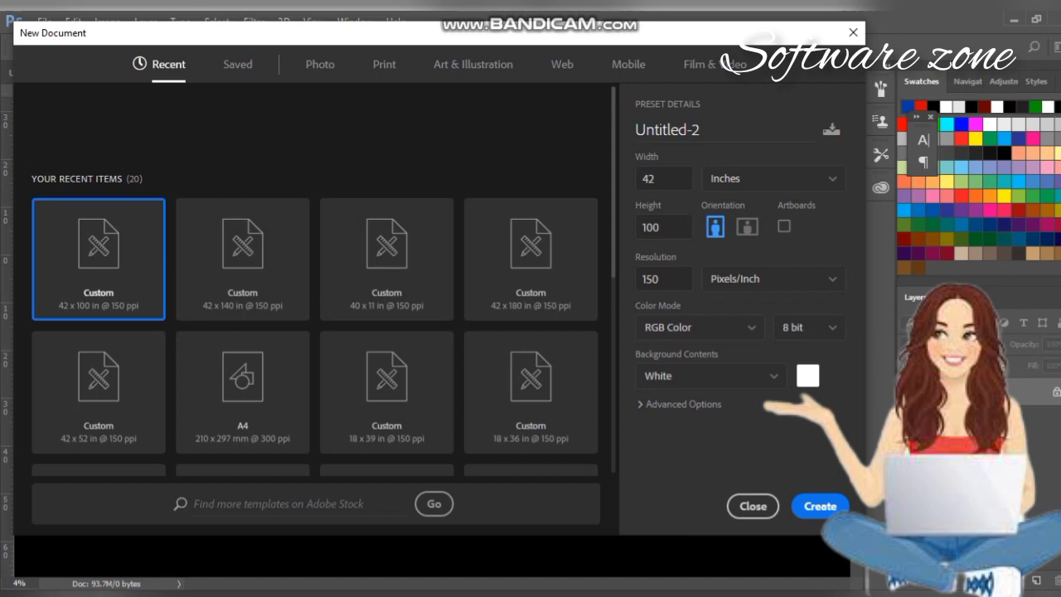
- Look through the recent items and the Saved, Photo, Print and Art & Illustration presets, and return to the recent items
{"action": "scroll", "coordinate": [324, 274], "scroll_direction": "down", "scroll_amount": 3}
{"action": "scroll", "coordinate": [324, 279], "scroll_direction": "down", "scroll_amount": 1}
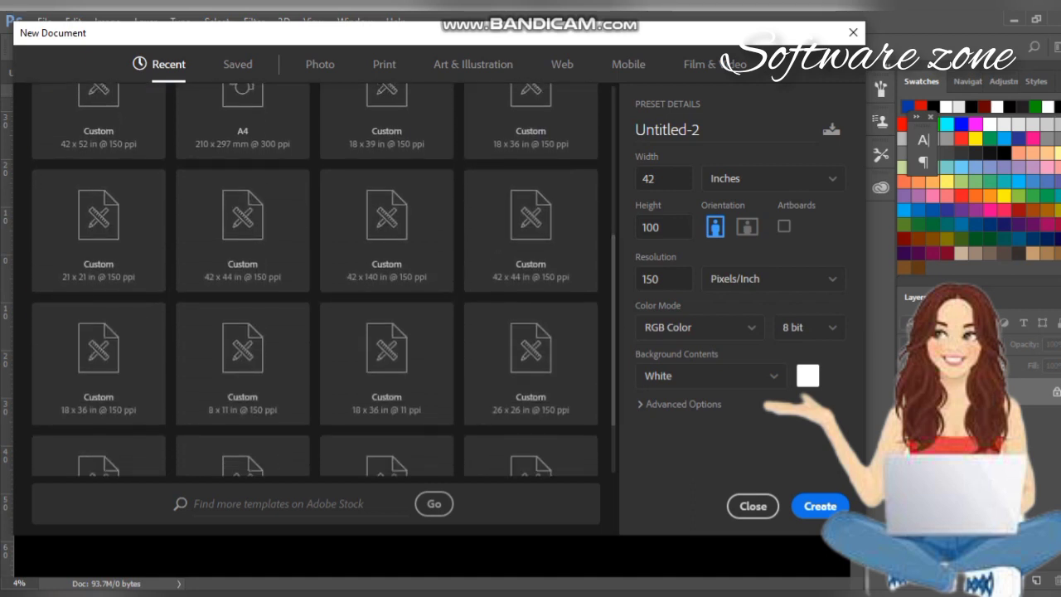
{"action": "scroll", "coordinate": [323, 278], "scroll_direction": "up", "scroll_amount": 4}
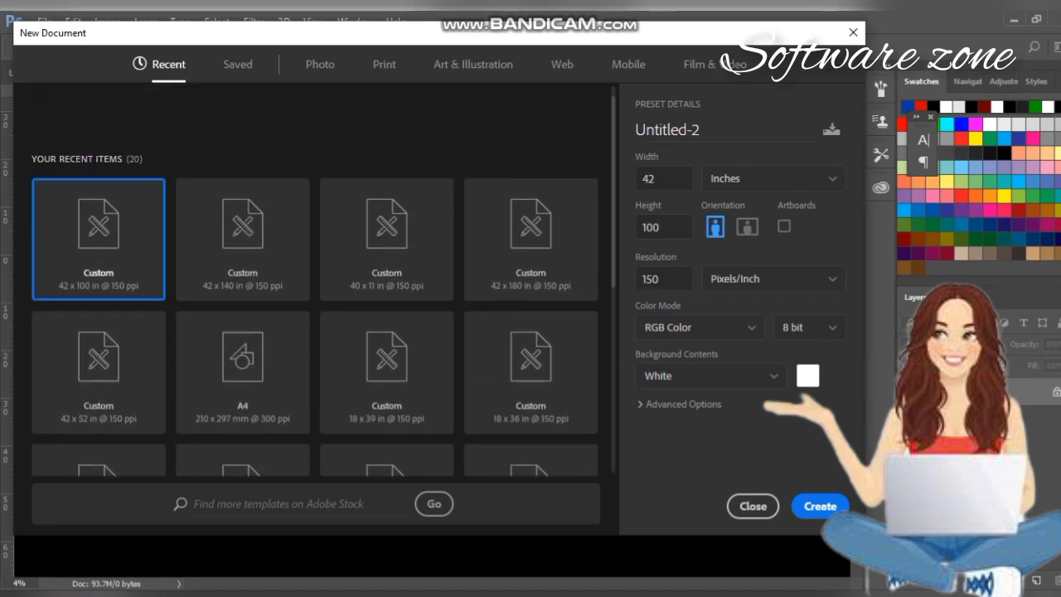
{"action": "left_click", "coordinate": [238, 64]}
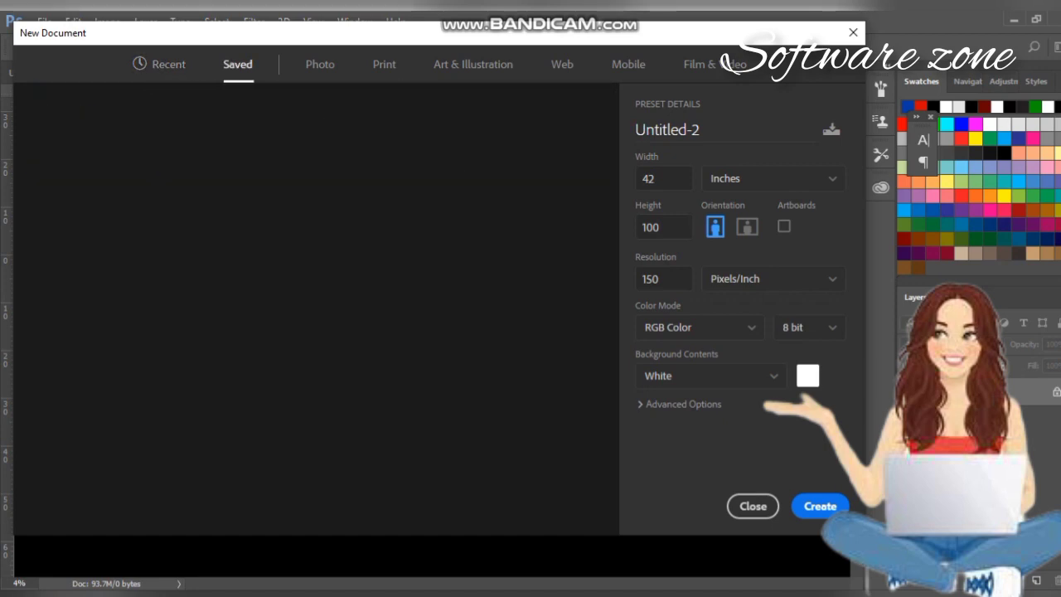
{"action": "left_click", "coordinate": [320, 64]}
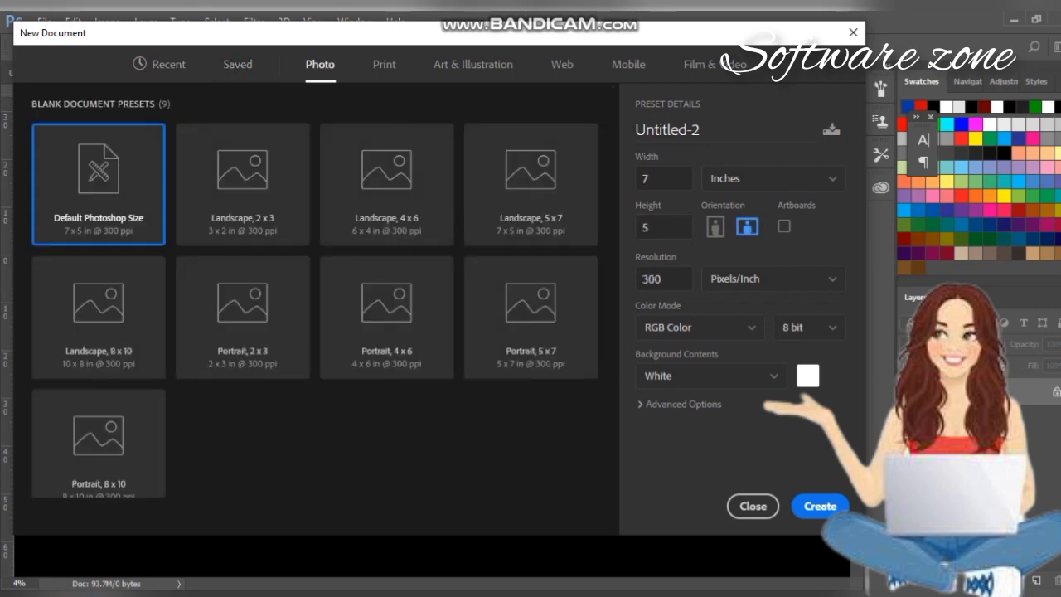
{"action": "left_click", "coordinate": [384, 64]}
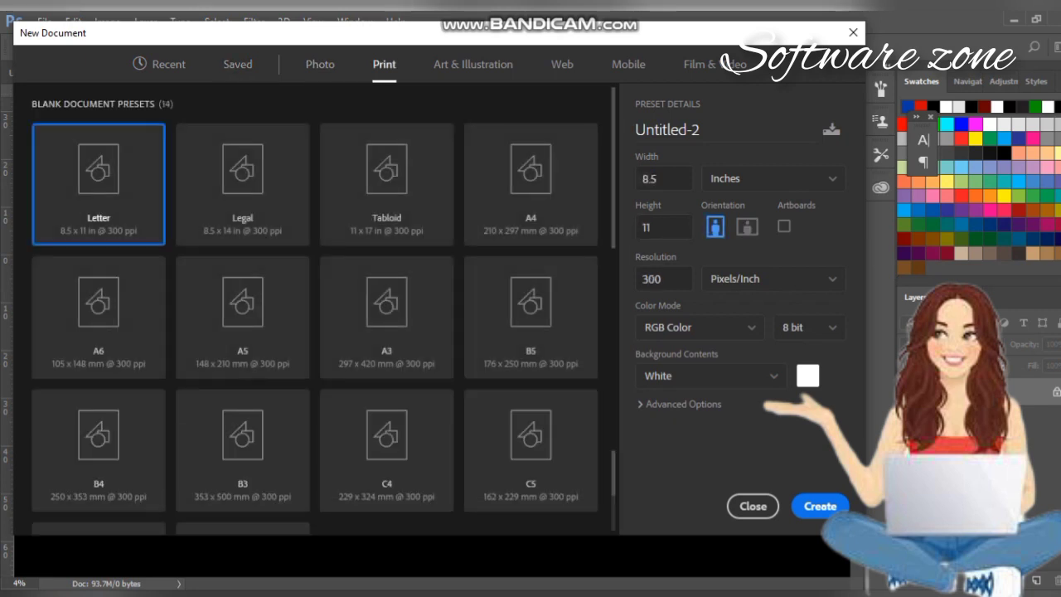
{"action": "left_click", "coordinate": [473, 63]}
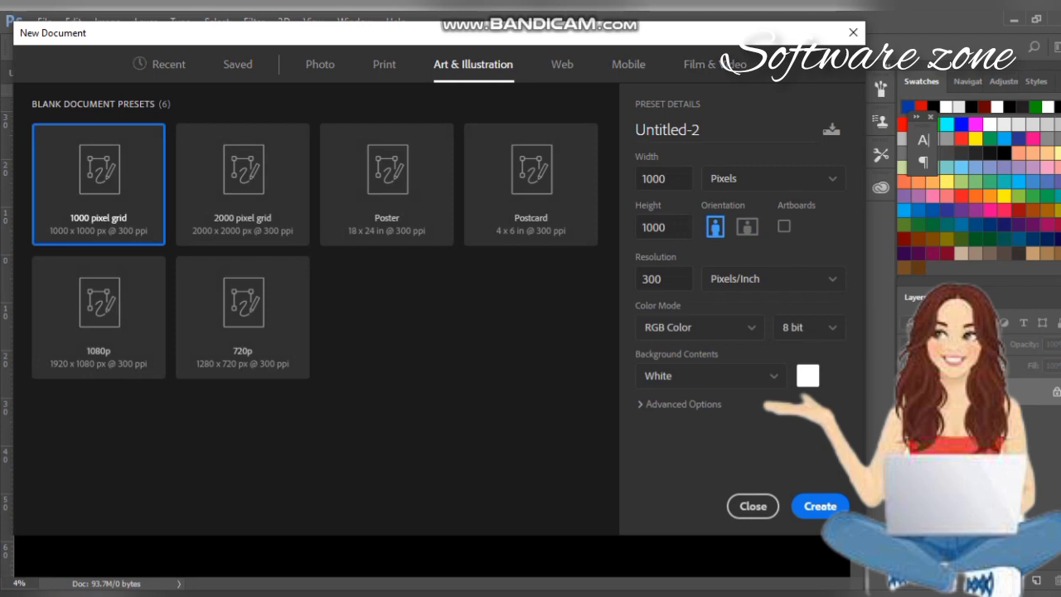
{"action": "left_click", "coordinate": [169, 65]}
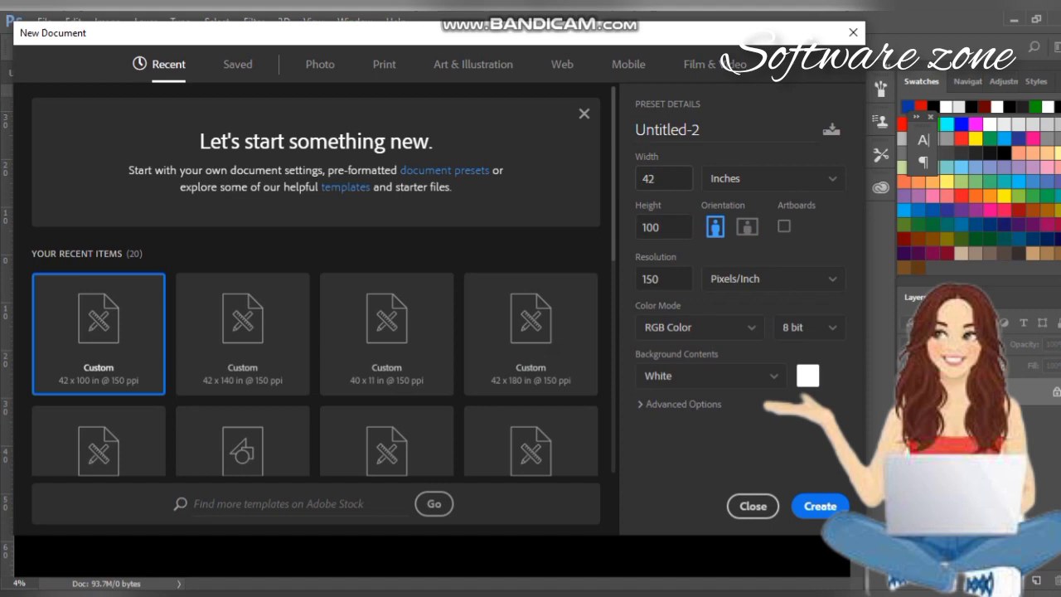
- Set the new document's width to 6 inches and height to 6 inches, keeping the resolution in Pixels/Inch
{"action": "left_click", "coordinate": [658, 178]}
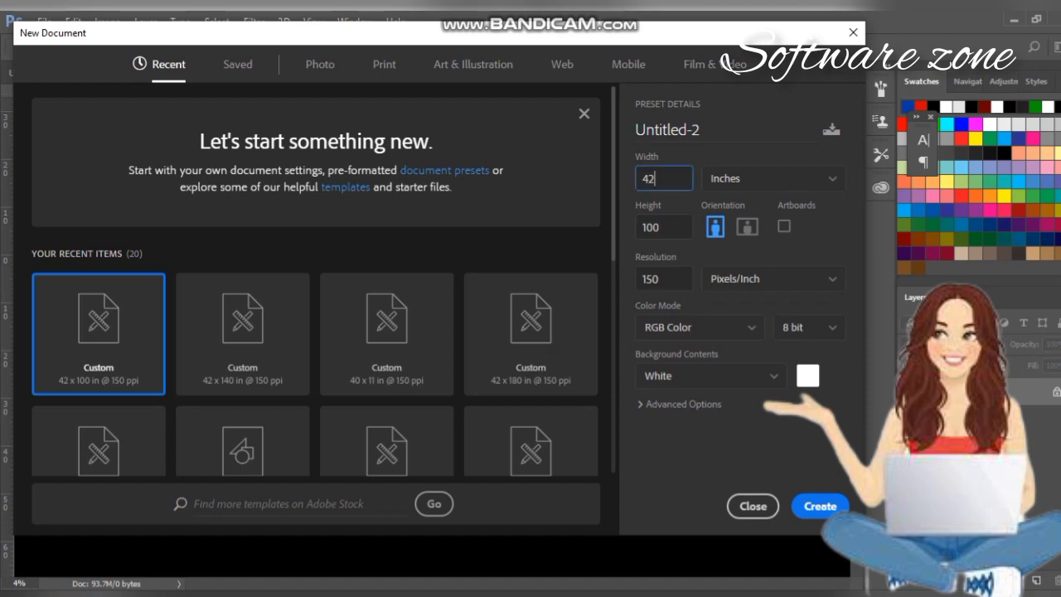
{"action": "key", "text": "BackSpace"}
{"action": "key", "text": "BackSpace"}
{"action": "type", "text": "6"}
{"action": "key", "text": "Tab"}
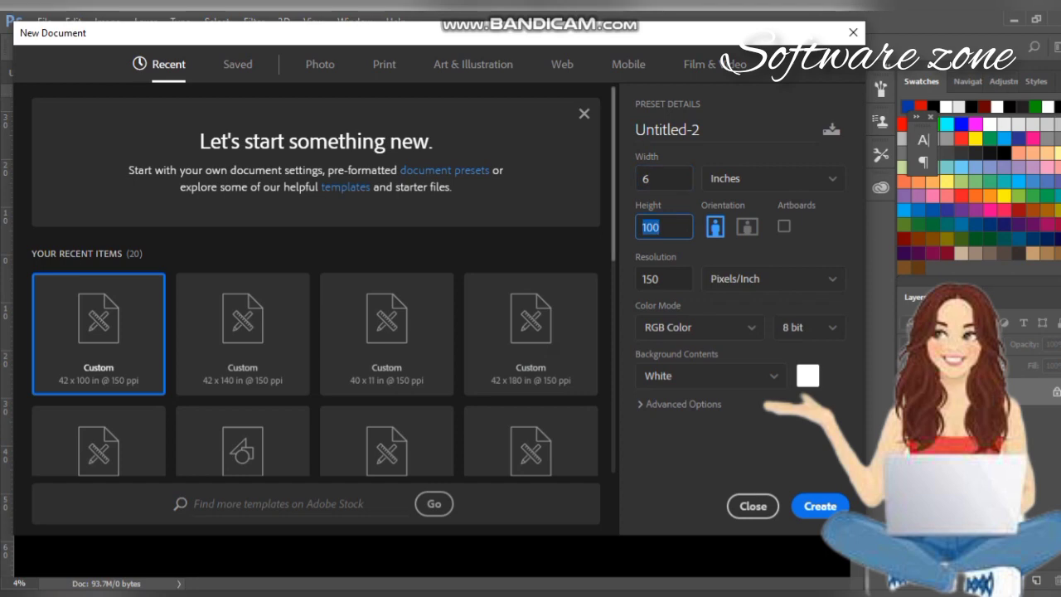
{"action": "type", "text": "6"}
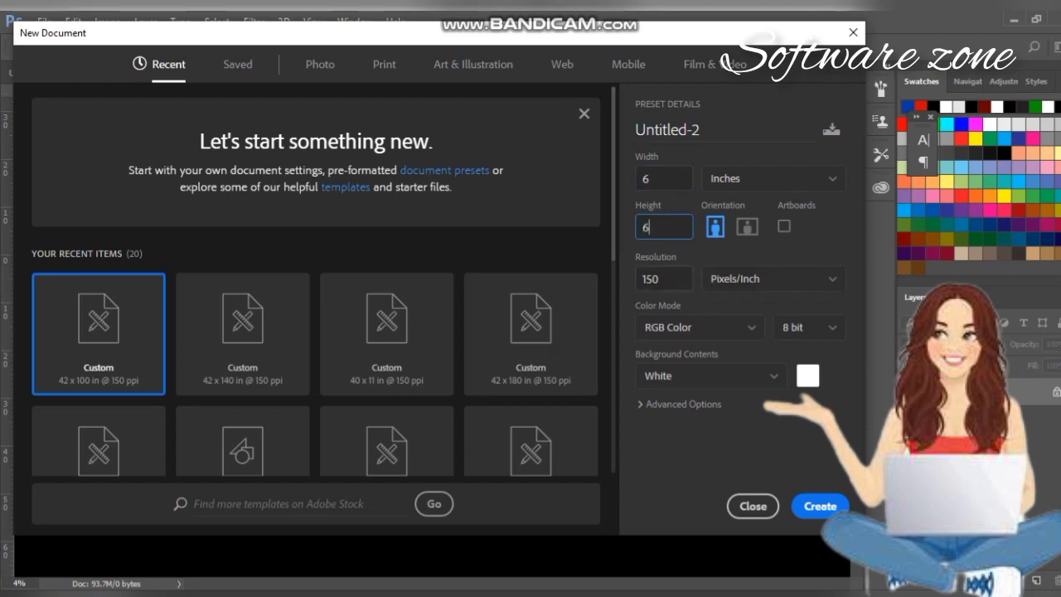
{"action": "left_click", "coordinate": [775, 280]}
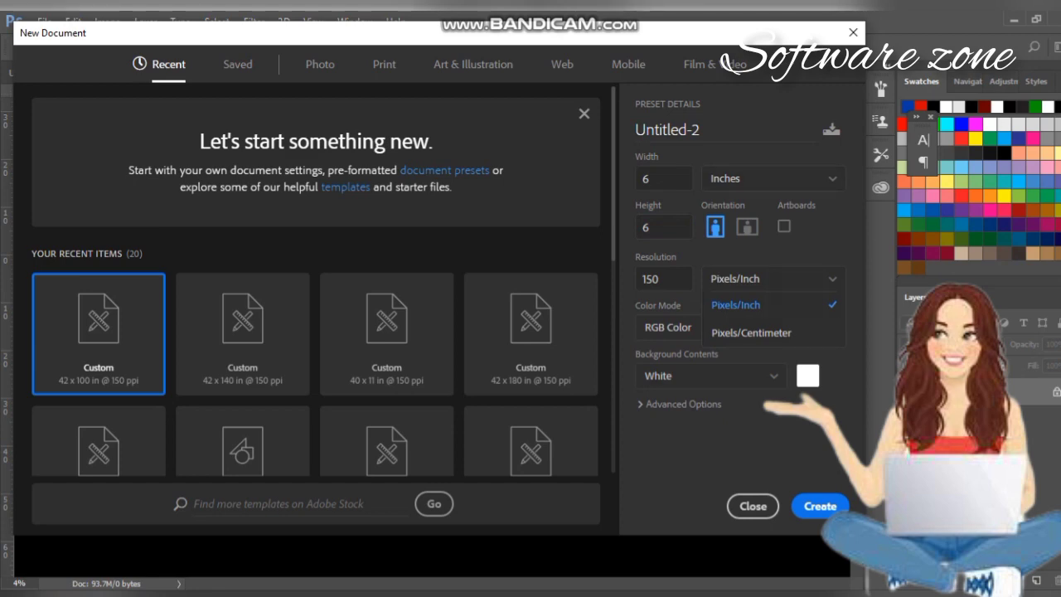
{"action": "left_click", "coordinate": [697, 436]}
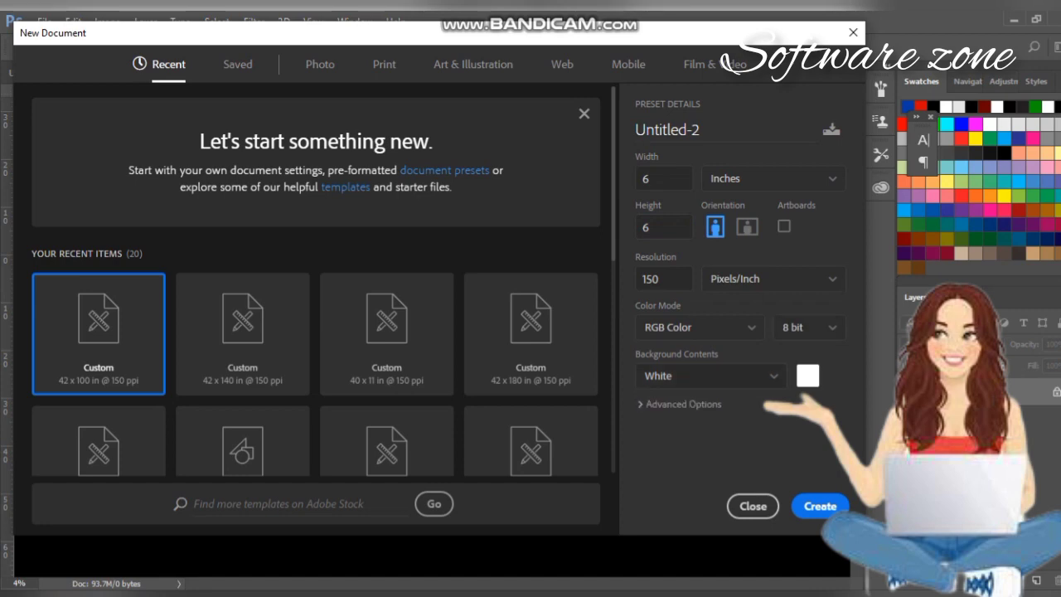
- Try Black and Background Color as the new document's background contents
{"action": "left_click", "coordinate": [711, 377]}
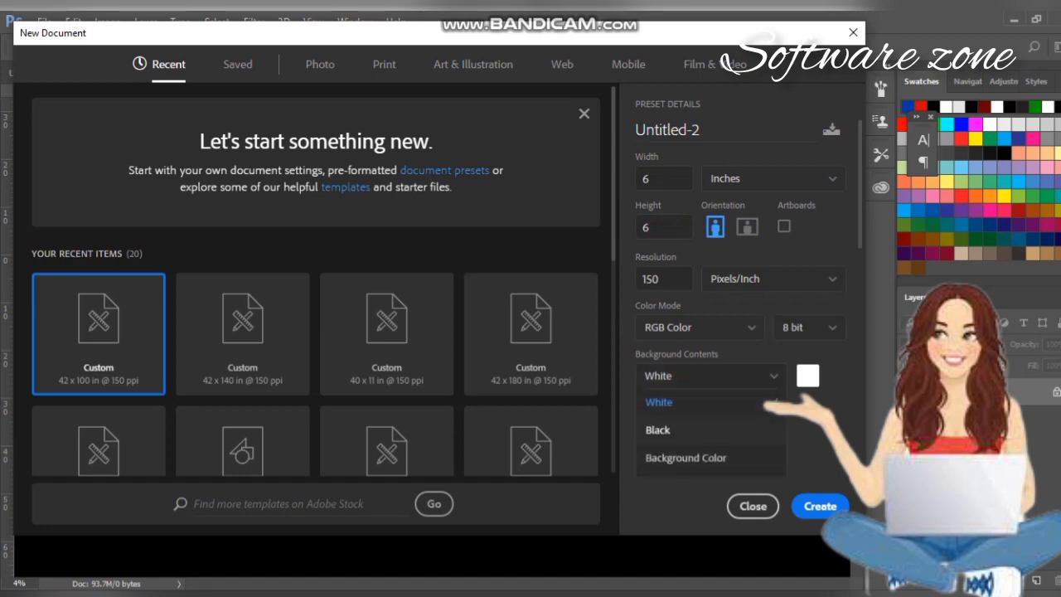
{"action": "left_click", "coordinate": [657, 429]}
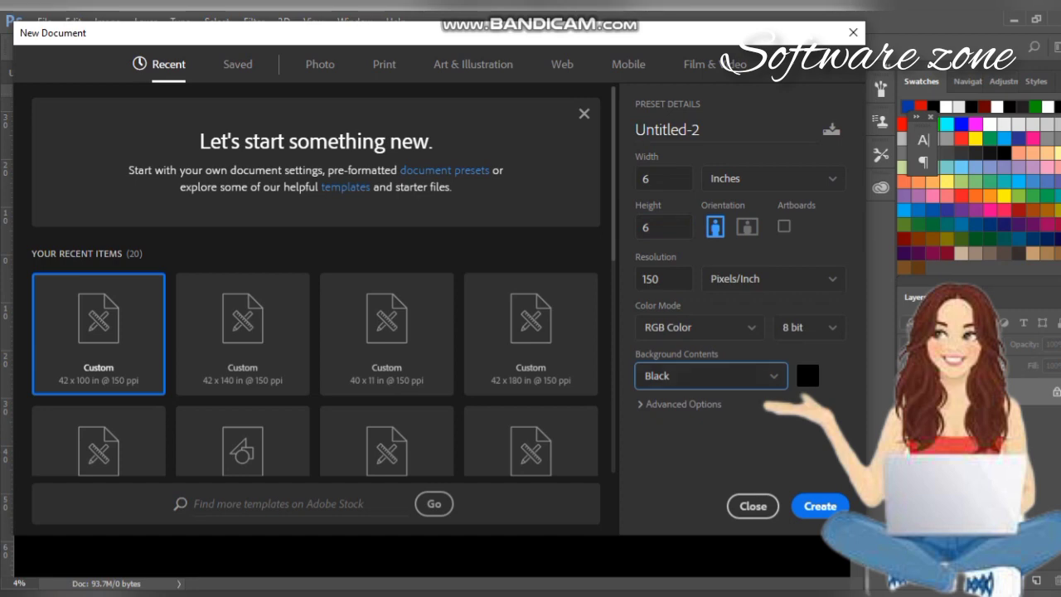
{"action": "left_click", "coordinate": [711, 376]}
{"action": "left_click", "coordinate": [667, 458]}
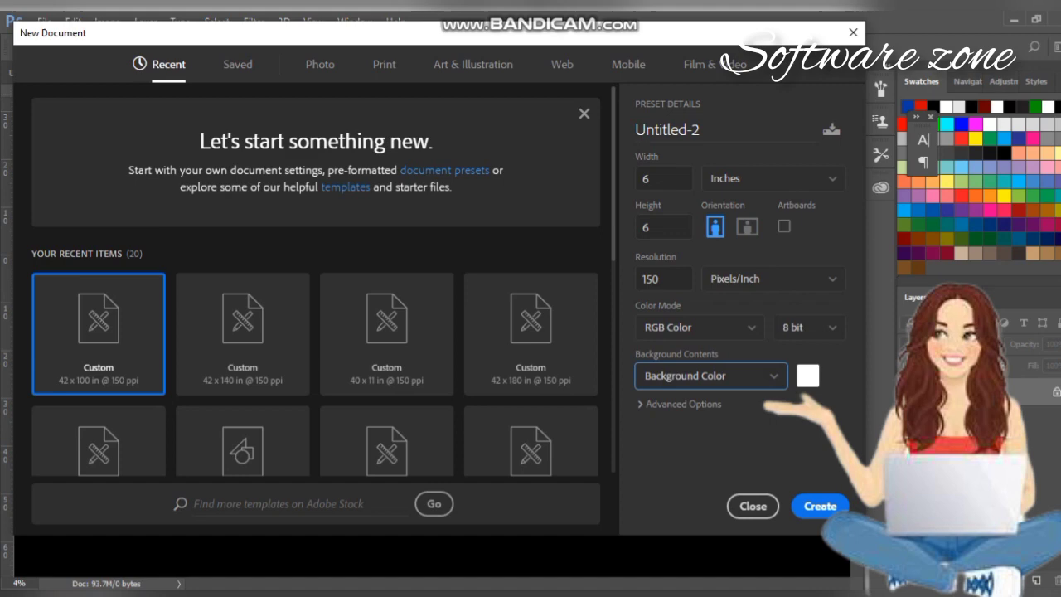
{"action": "left_click", "coordinate": [819, 506]}
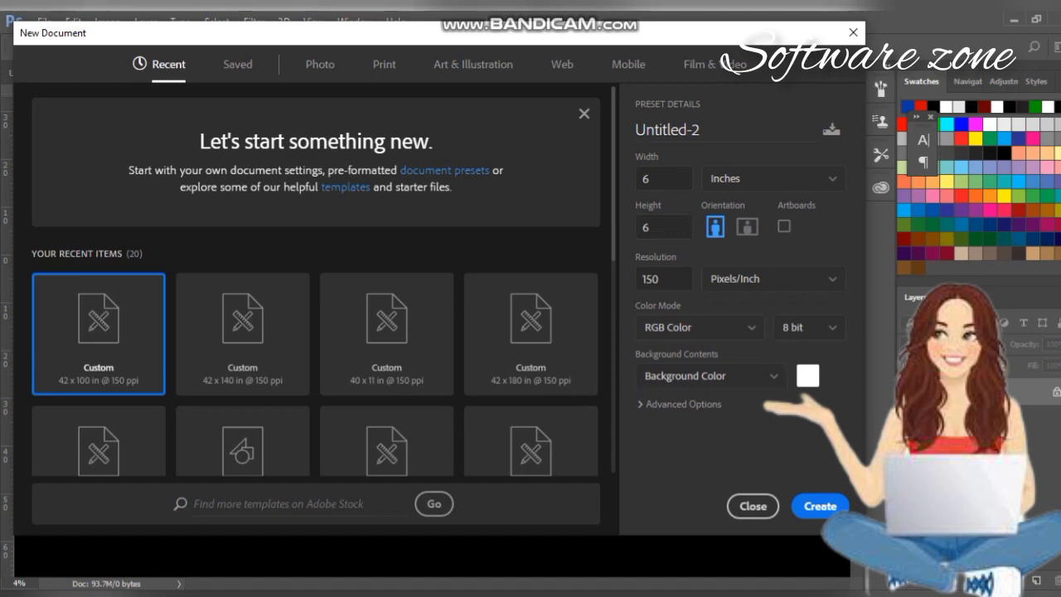
- Set the background contents to White and create the document
{"action": "left_click", "coordinate": [710, 375]}
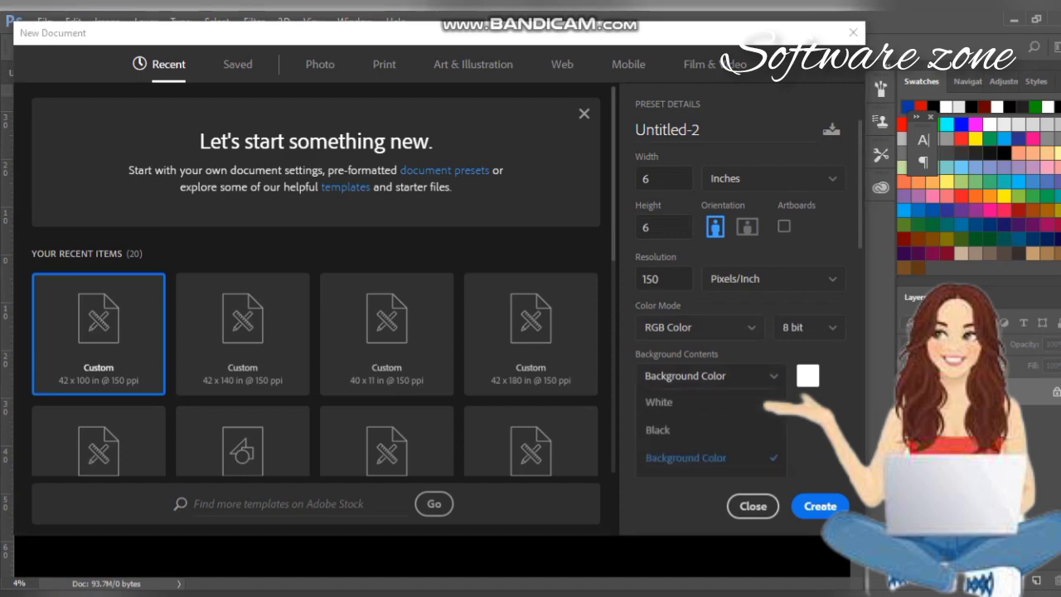
{"action": "left_click", "coordinate": [697, 403]}
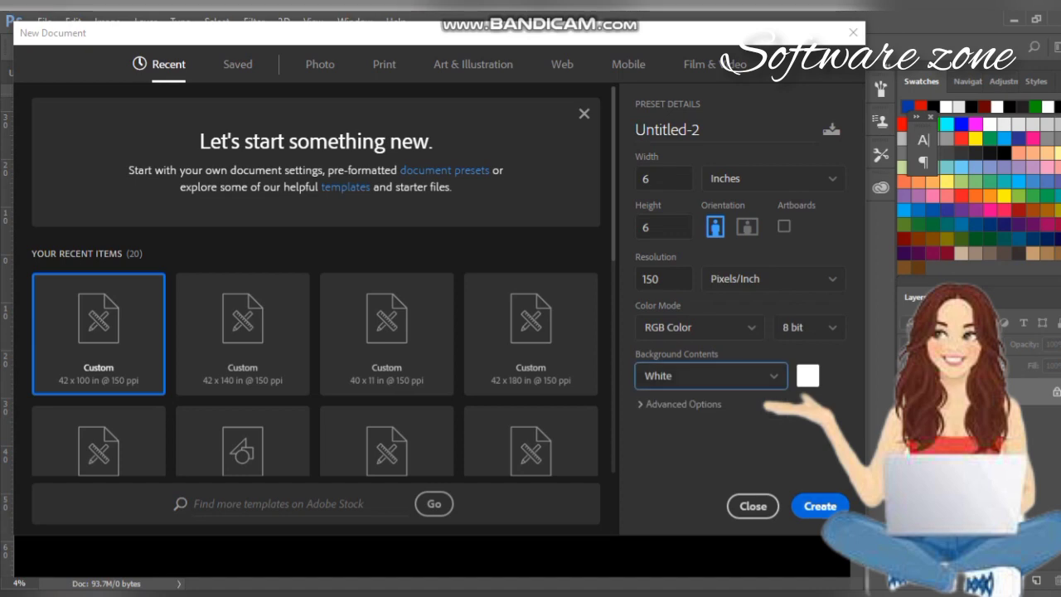
{"action": "left_click", "coordinate": [820, 506]}
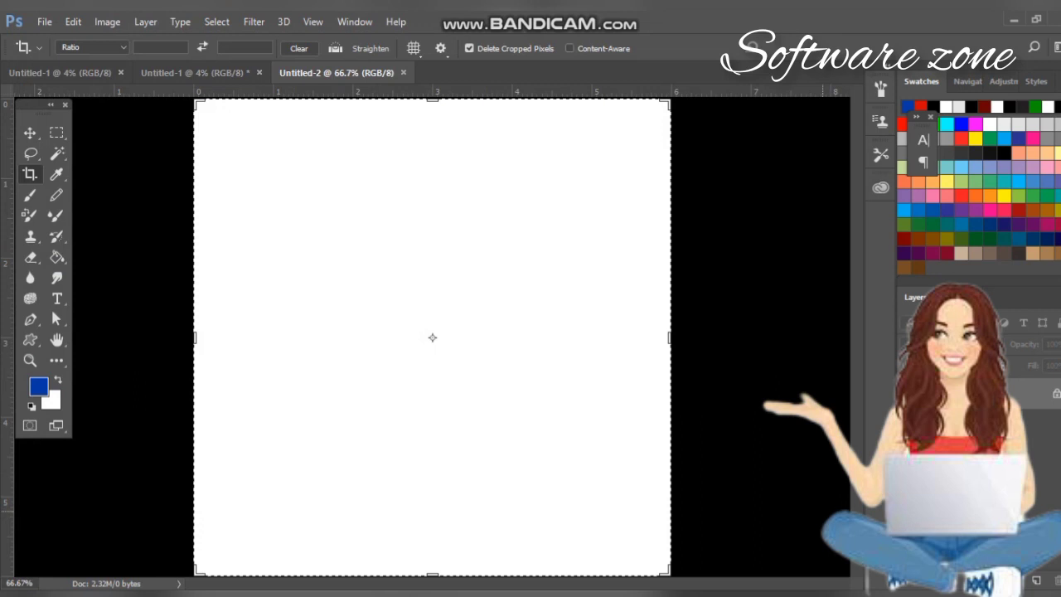
- Activate the Move tool and zoom the new canvas out to 50%
{"action": "key", "text": "v"}
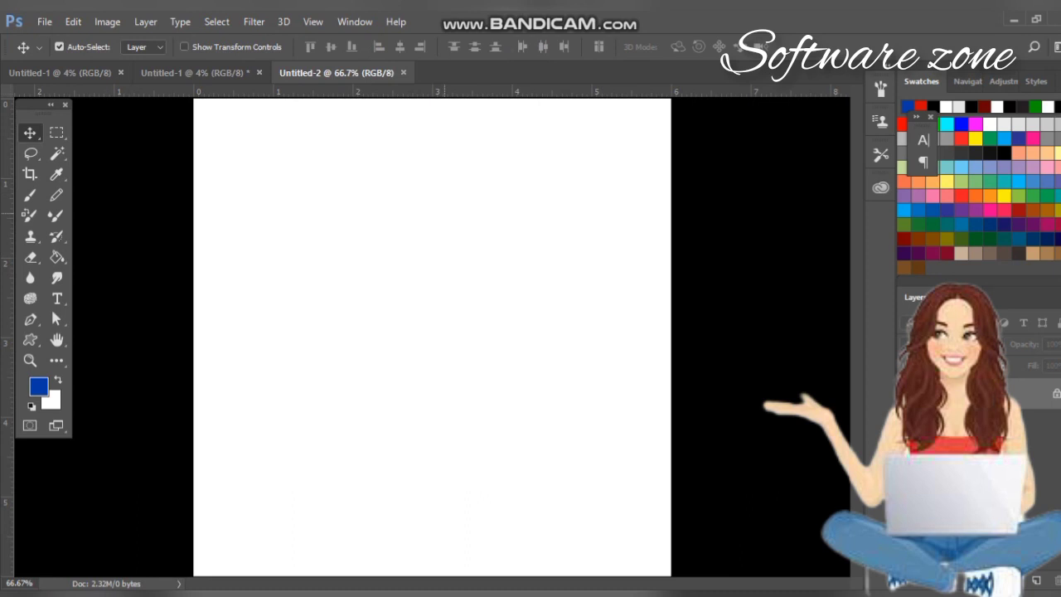
{"action": "key", "text": "ctrl+minus"}
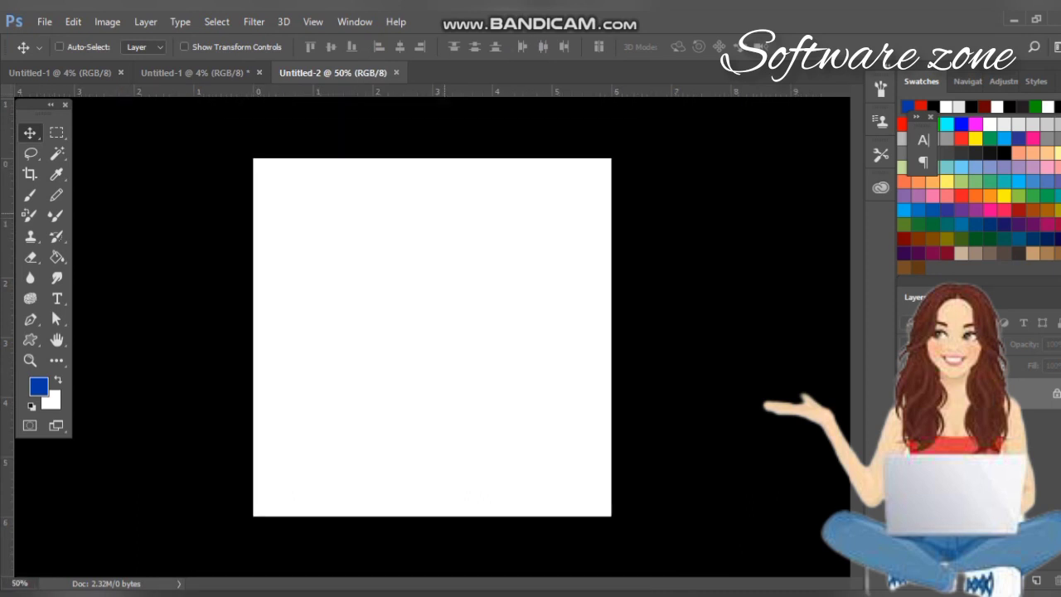
{"action": "key", "text": "ctrl"}
{"action": "key", "text": "ctrl+plus"}
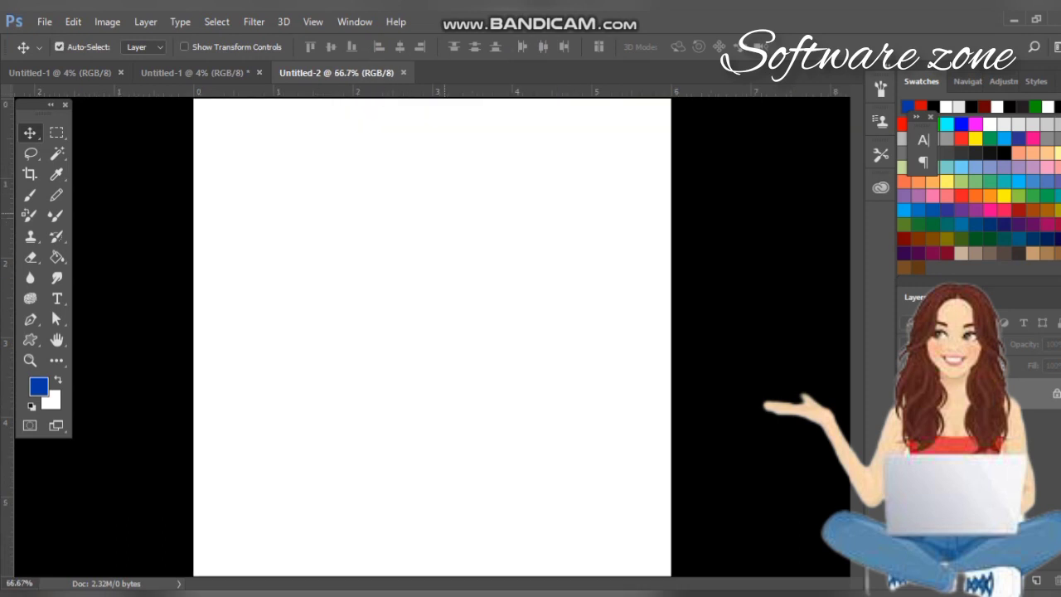
{"action": "key", "text": "ctrl+minus"}
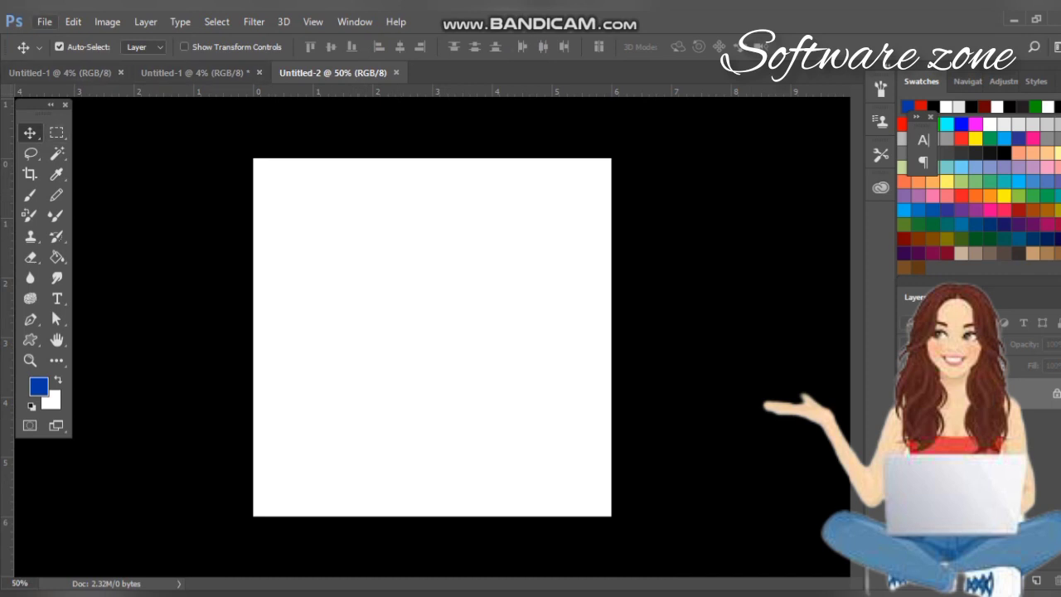
- Begin saving the new document under a new name, with the Desktop as the location
{"action": "left_click", "coordinate": [44, 22]}
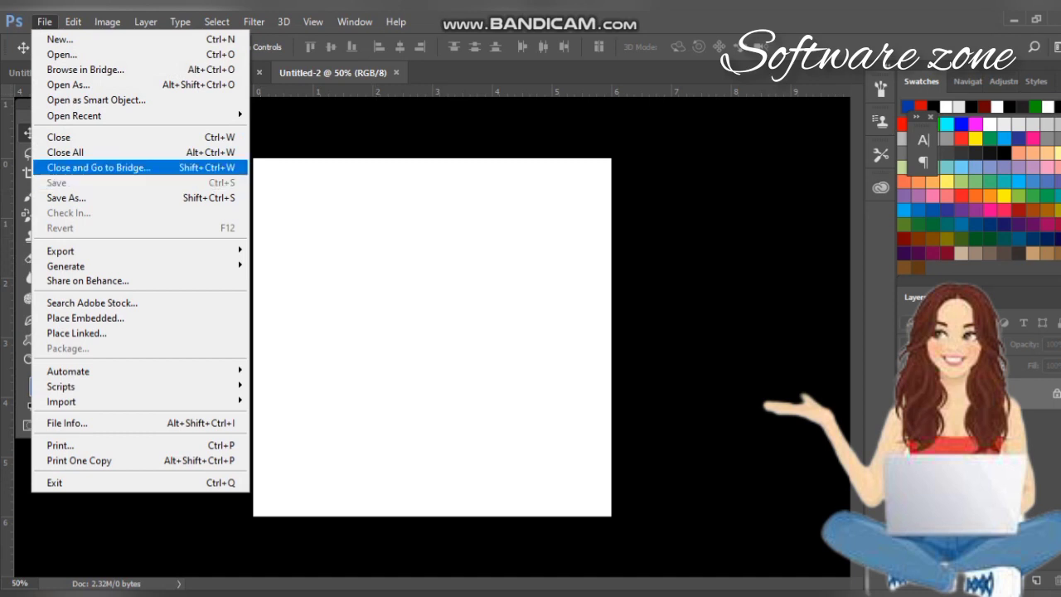
{"action": "left_click", "coordinate": [92, 198]}
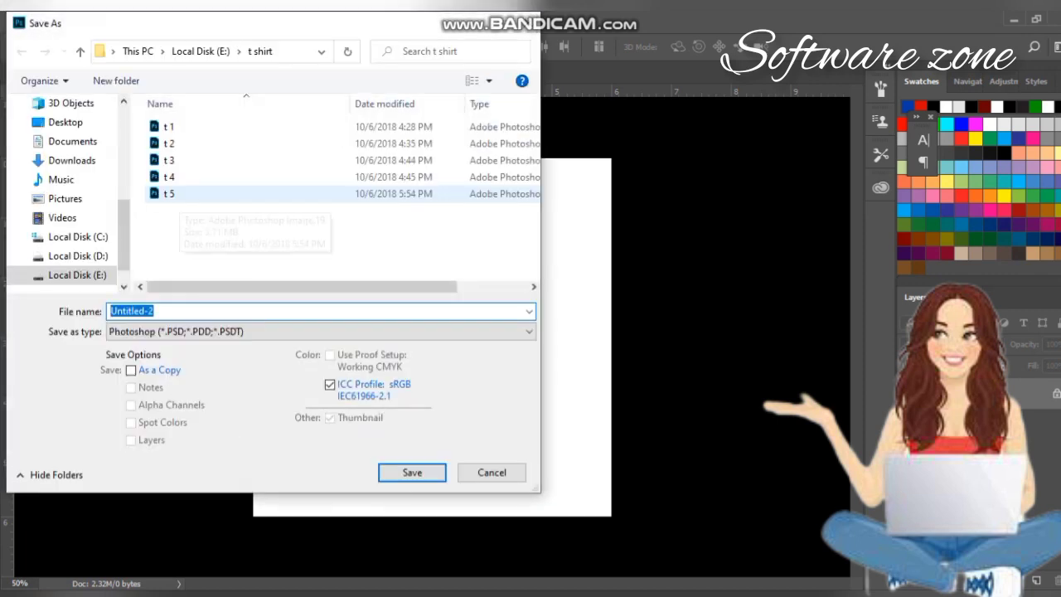
{"action": "left_click", "coordinate": [65, 123]}
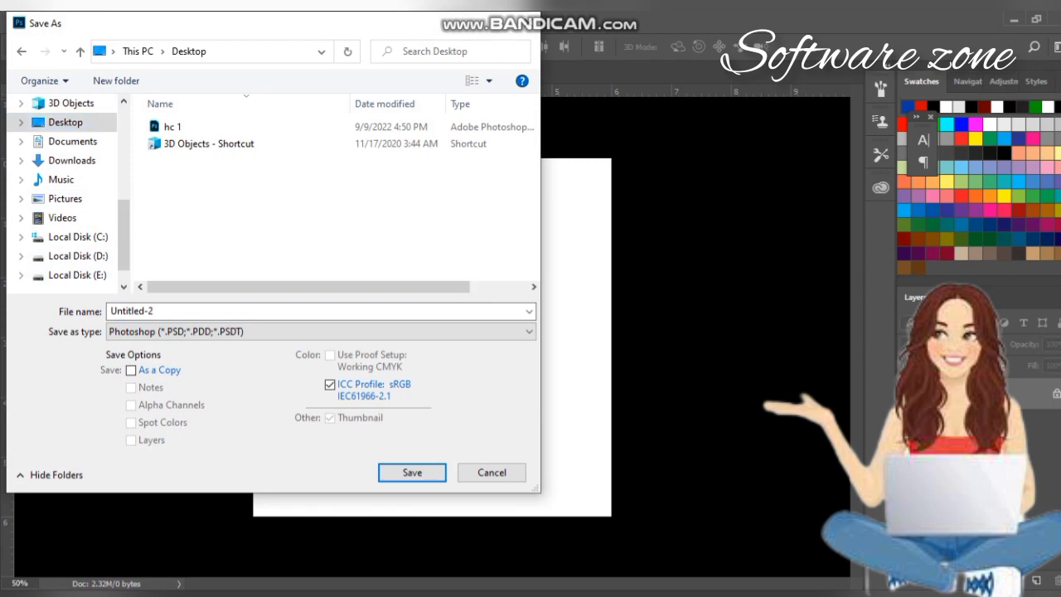
- Create a new folder on the Desktop named "class 2 canvas makig" from within the save dialog
{"action": "right_click", "coordinate": [214, 243]}
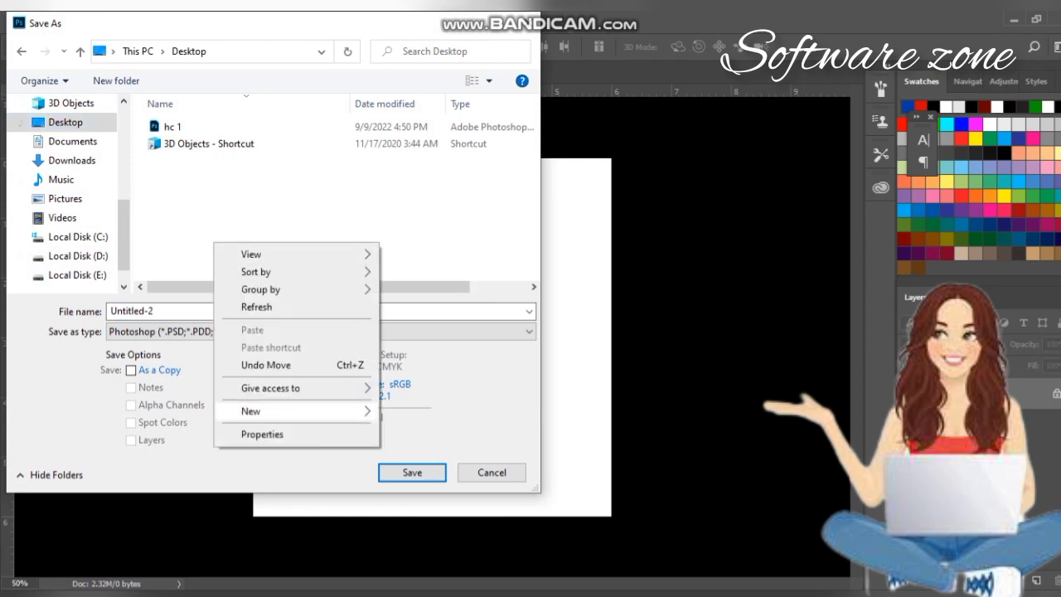
{"action": "mouse_move", "coordinate": [250, 412]}
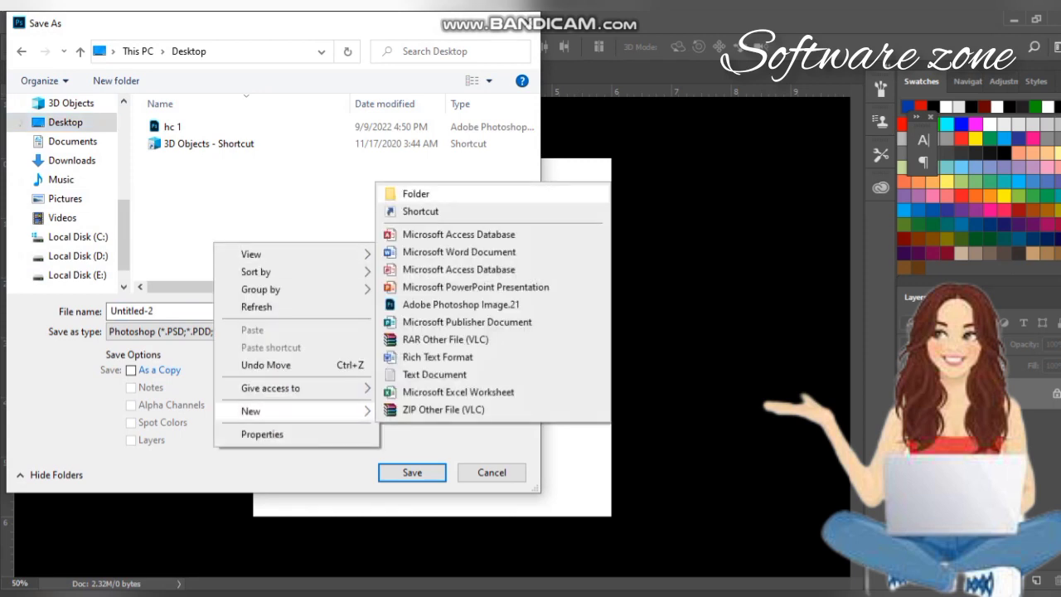
{"action": "left_click", "coordinate": [416, 193]}
{"action": "key", "text": "BackSpace"}
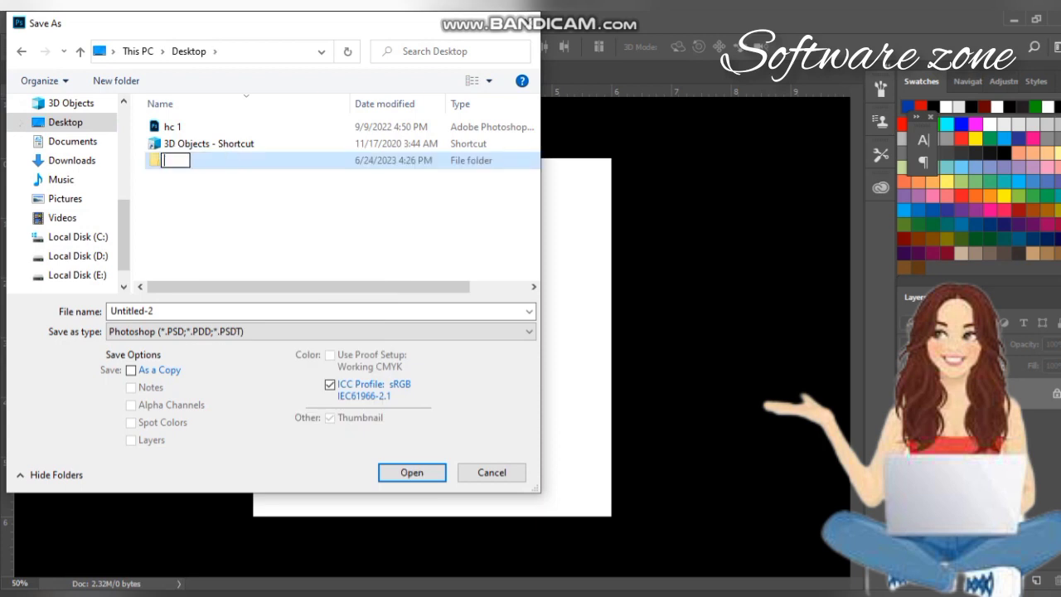
{"action": "type", "text": "class 2 can"}
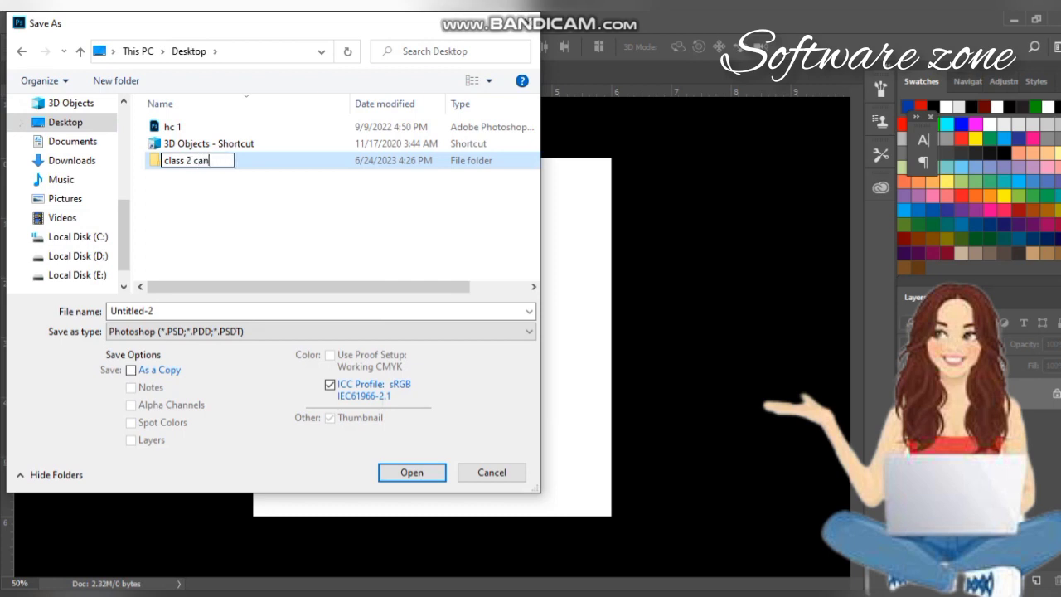
{"action": "type", "text": "vas maki"}
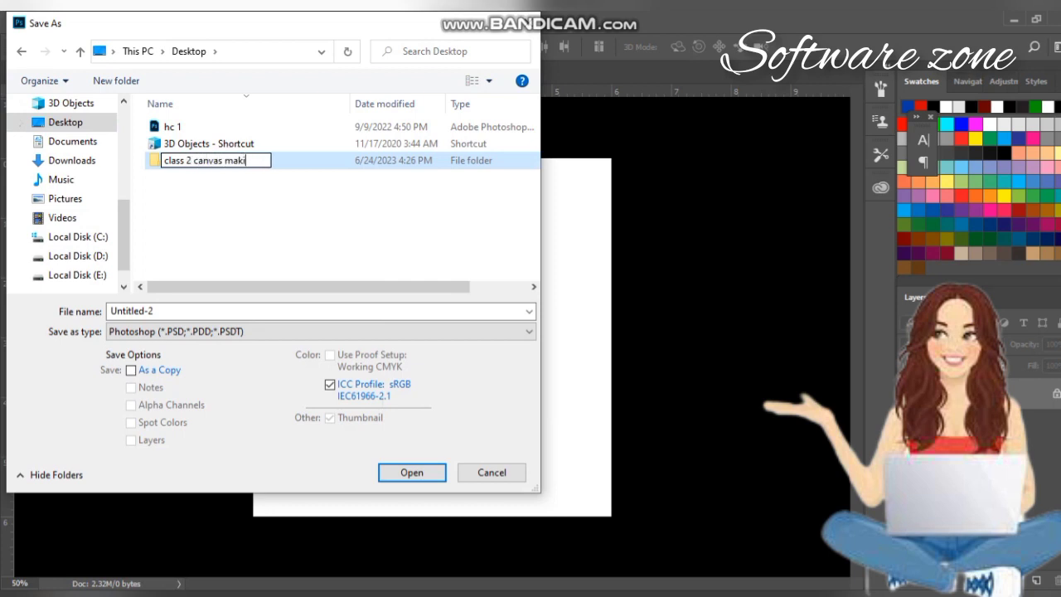
{"action": "type", "text": "g"}
{"action": "left_click", "coordinate": [166, 312]}
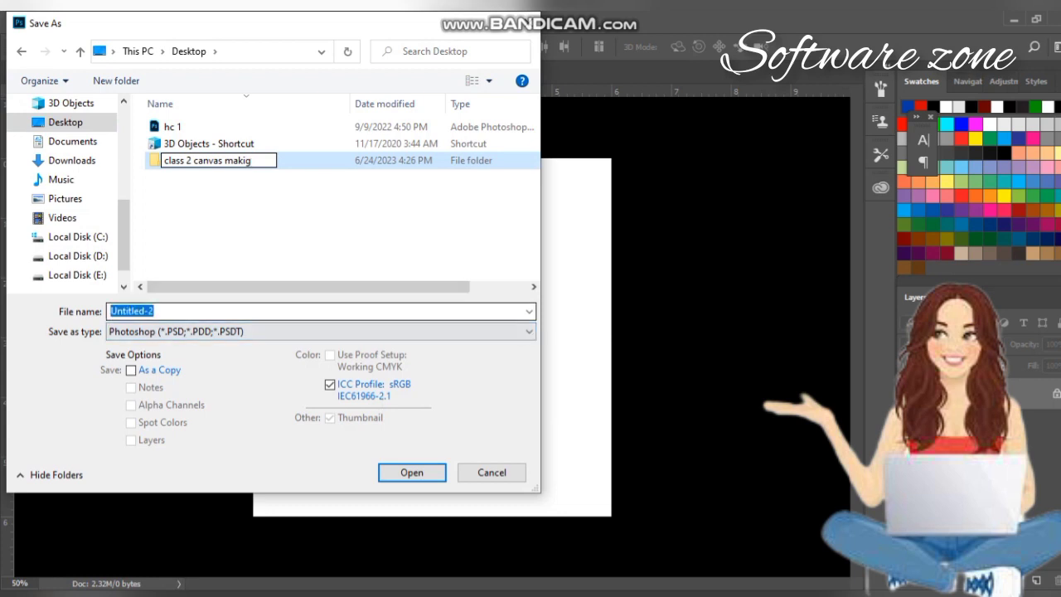
- Change the save location to This PC and select the Music folder
{"action": "left_click", "coordinate": [138, 51]}
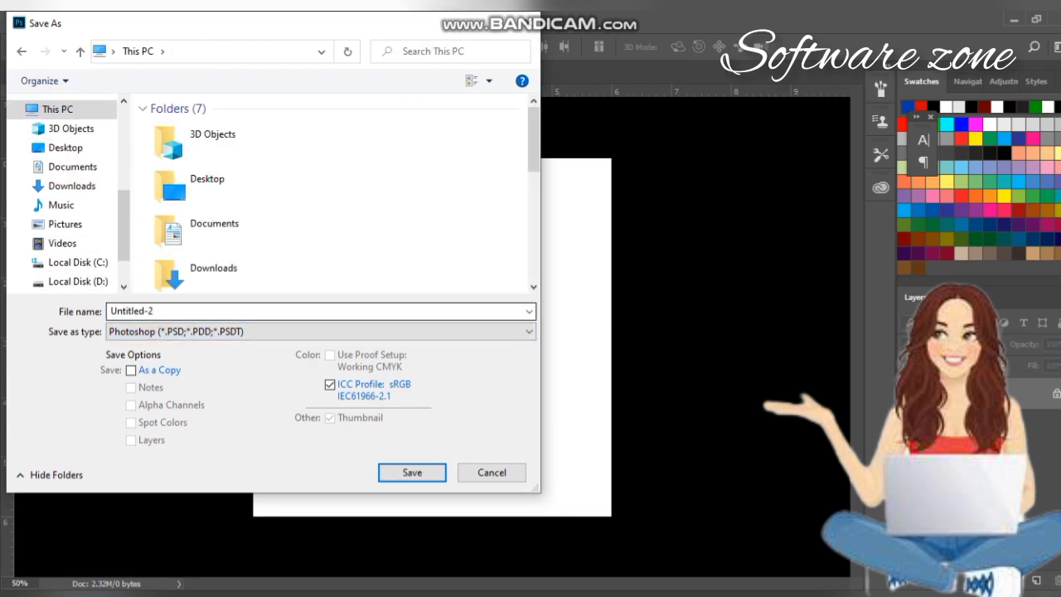
{"action": "left_click", "coordinate": [213, 141]}
{"action": "key", "text": "Page_Down"}
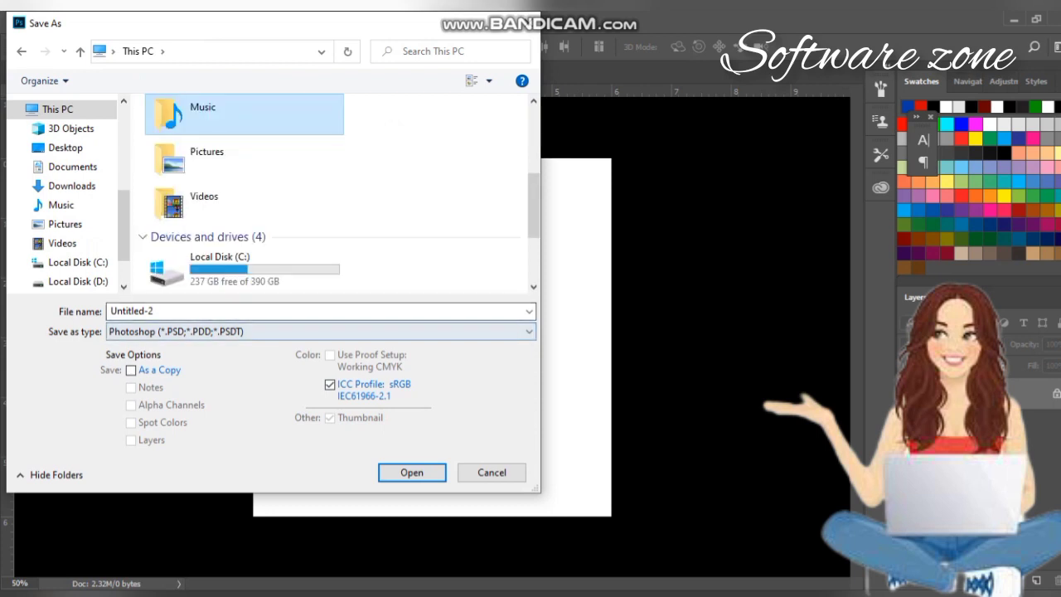
- Review the available file formats, keep Photoshop (*.PSD;*.PDD;*.PSDT), and save the document as Untitled-2 in the Music folder
{"action": "left_click", "coordinate": [319, 331]}
{"action": "left_click", "coordinate": [319, 332]}
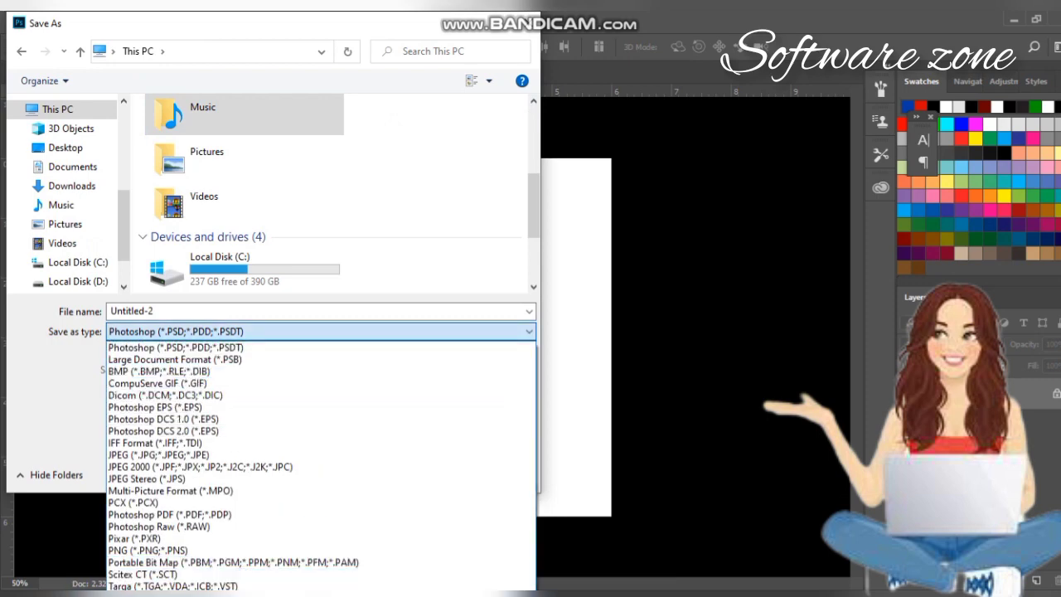
{"action": "left_click", "coordinate": [319, 331]}
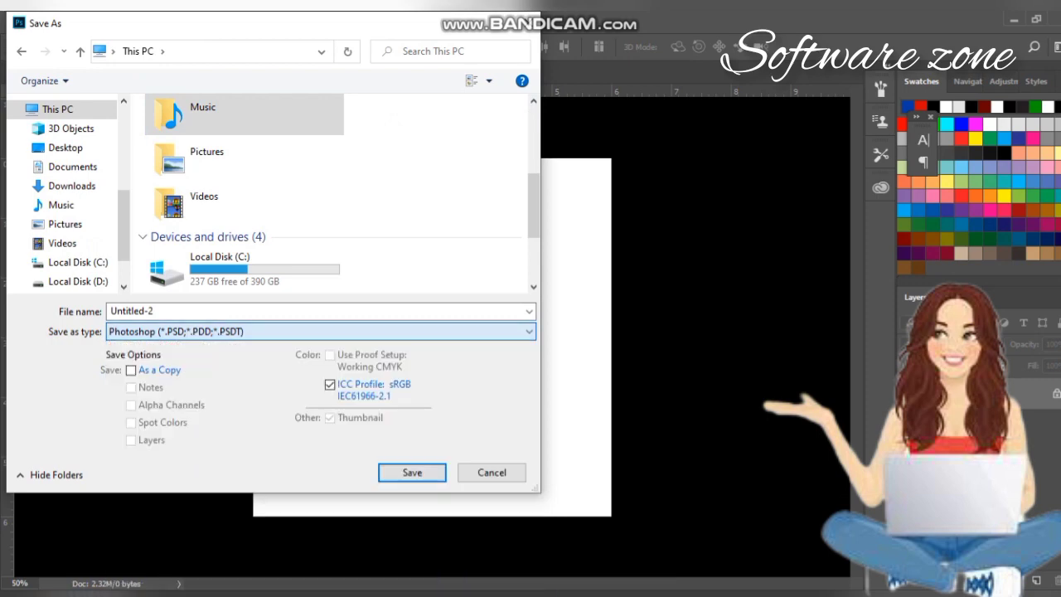
{"action": "left_click", "coordinate": [412, 472]}
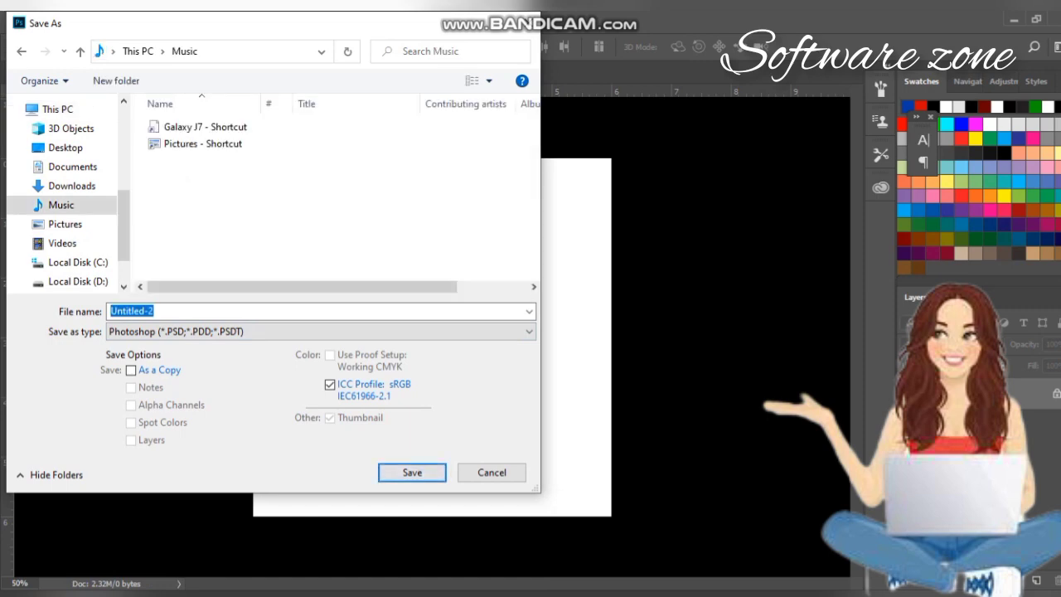
{"action": "key", "text": "Return"}
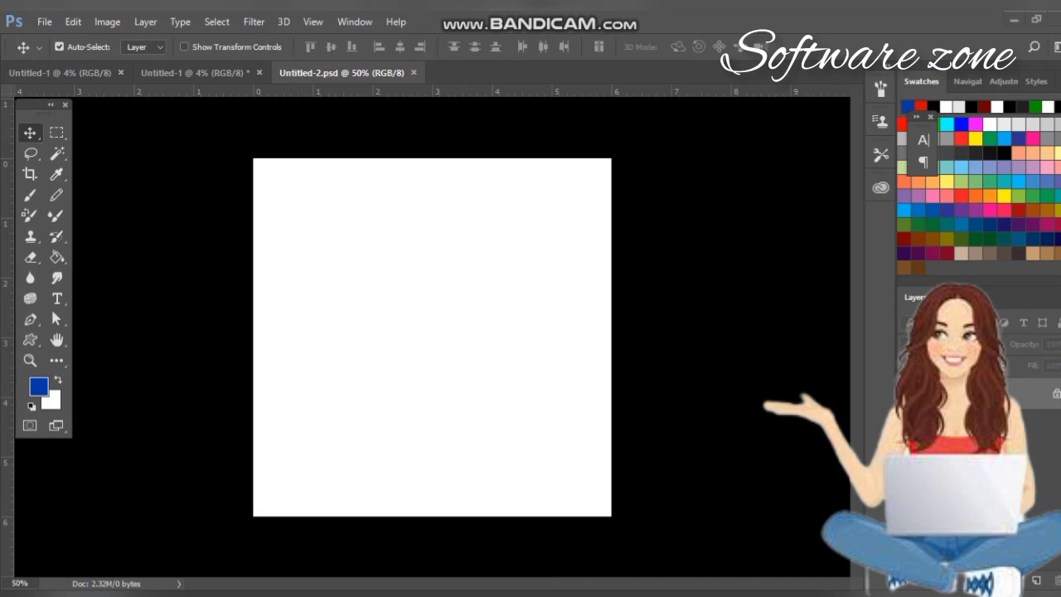
{"action": "key", "text": "alt+Tab"}
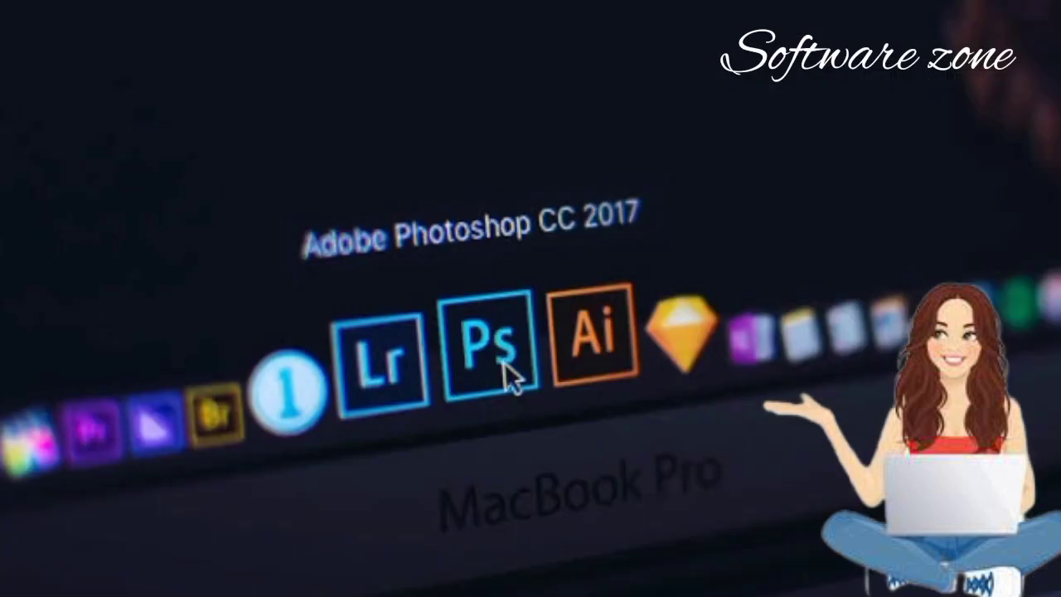